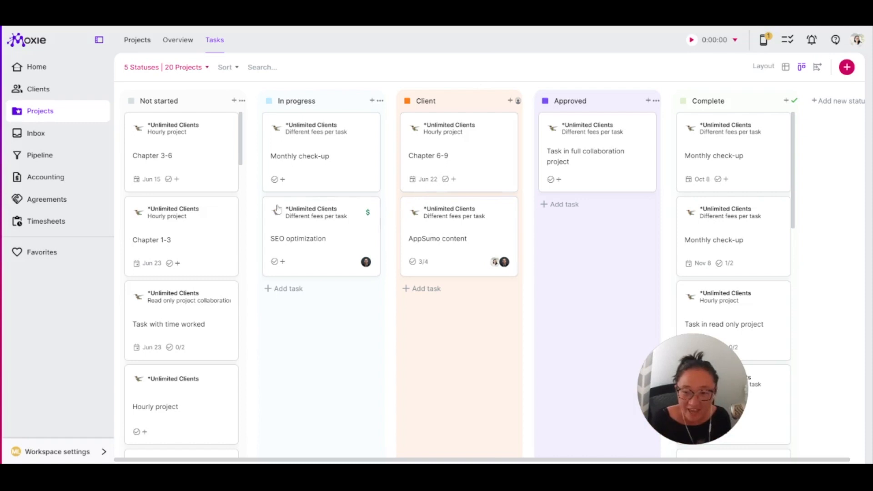
- Add a blank subtask to the Chapter 6-9 task in the Client column and return to the projects' task board
click(453, 180)
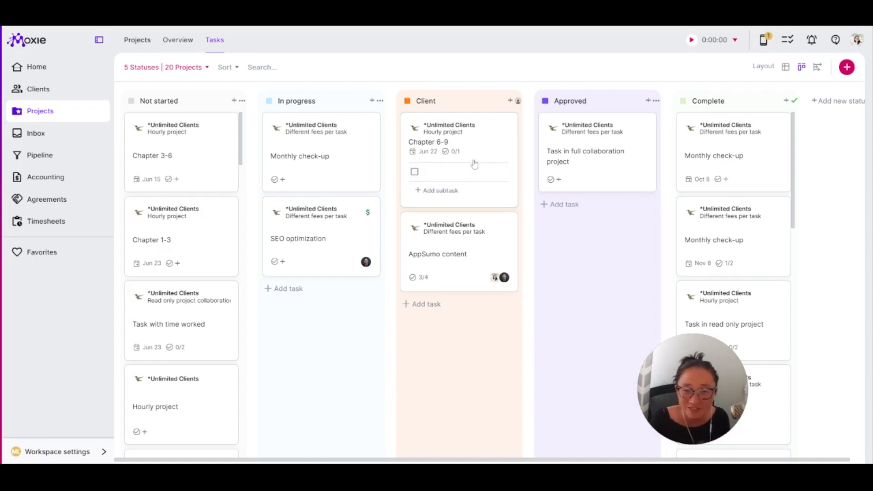
click(46, 119)
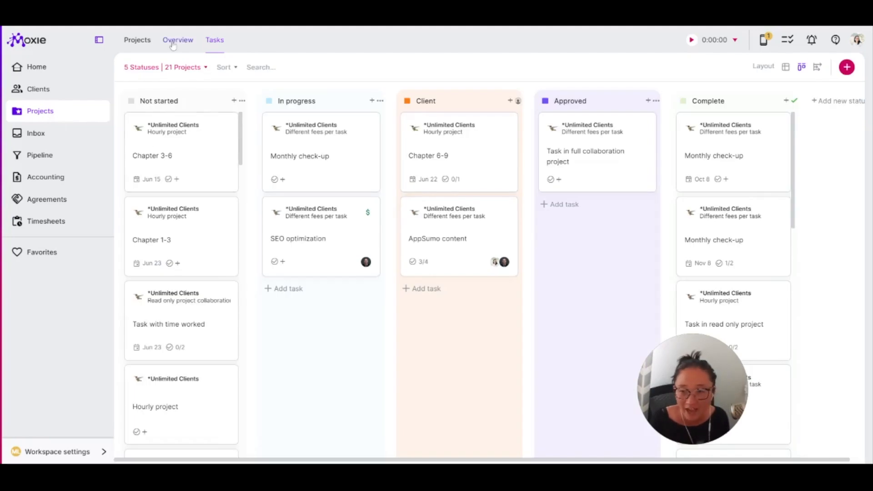
- Start a new task from the all-projects task board and close its details without filling anything in
click(844, 69)
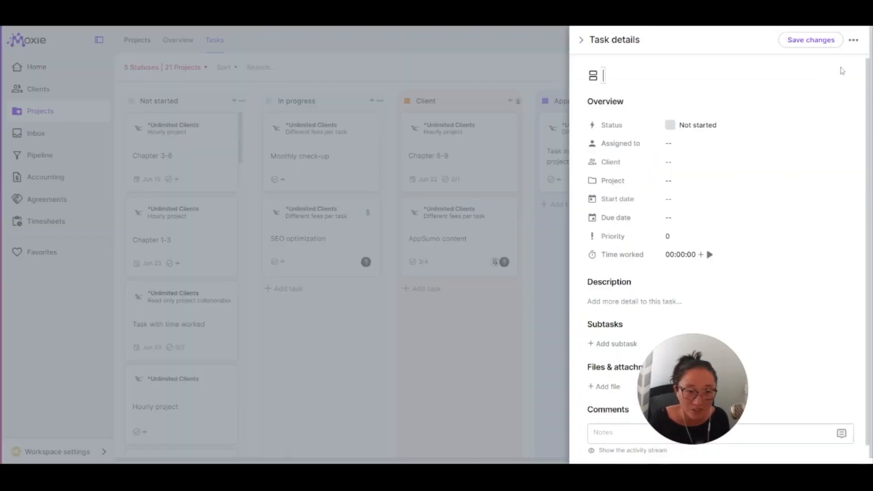
click(581, 40)
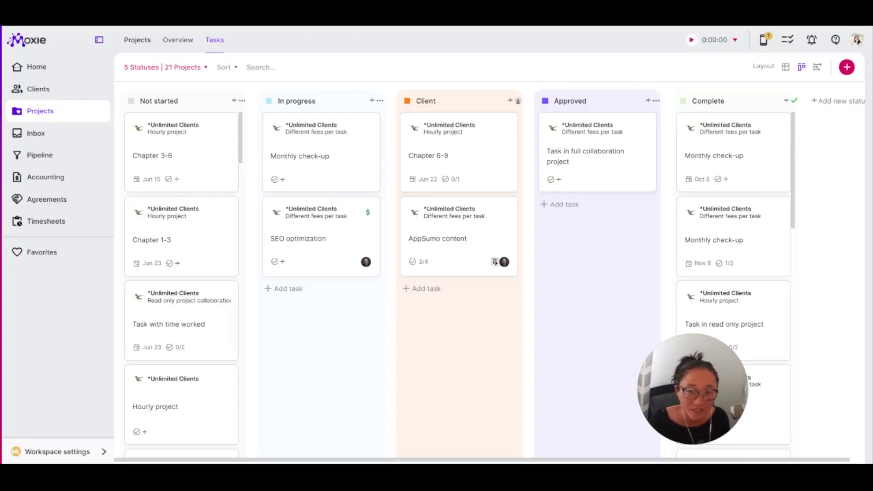
- Create a task titled "Name" inside the Different fees per task project
click(170, 41)
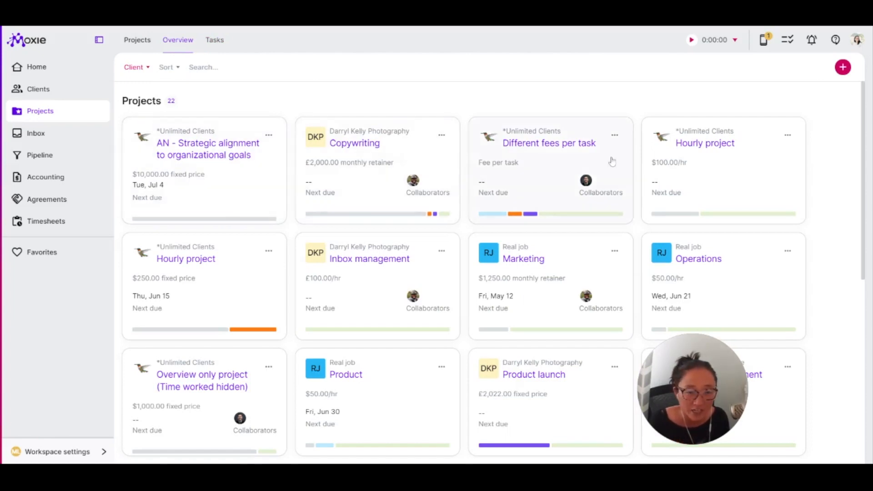
click(562, 154)
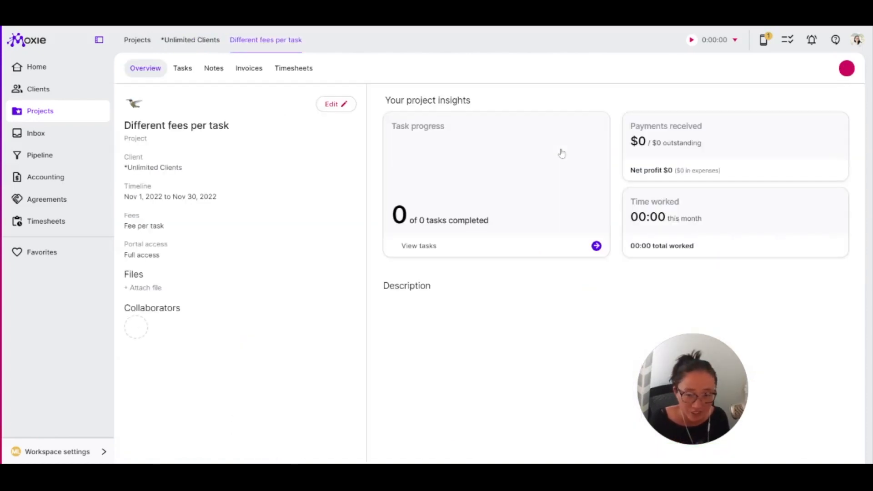
click(846, 70)
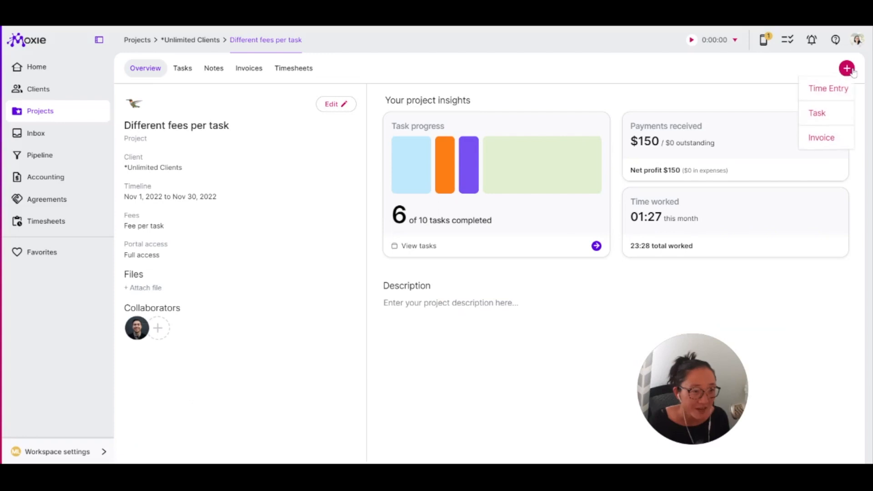
click(822, 115)
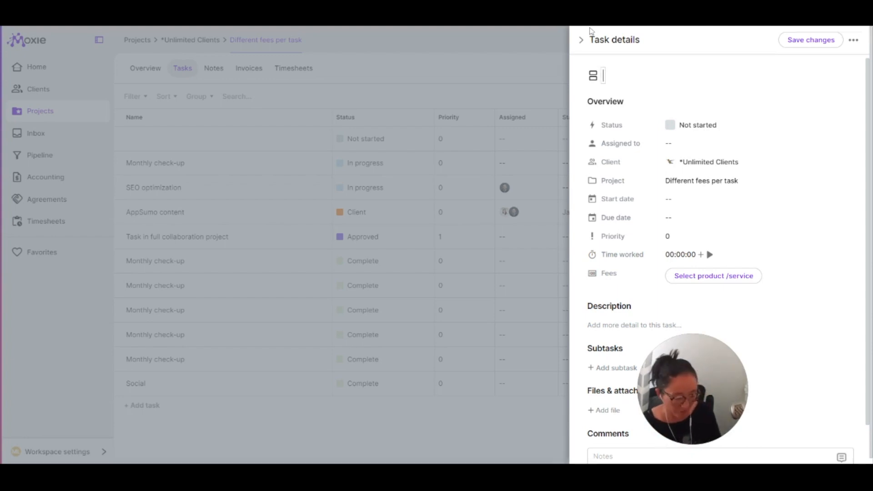
text(Name)
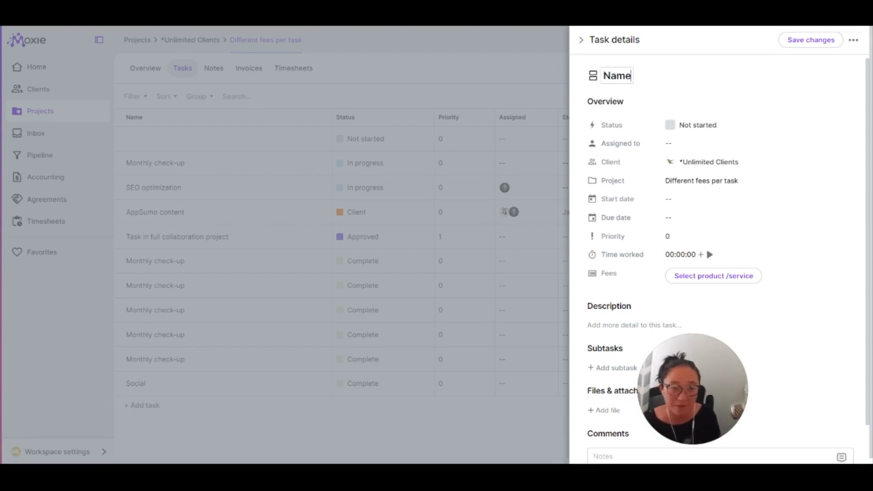
- Set the new task's status to Client and assign it to the second person among the available assignees
click(687, 125)
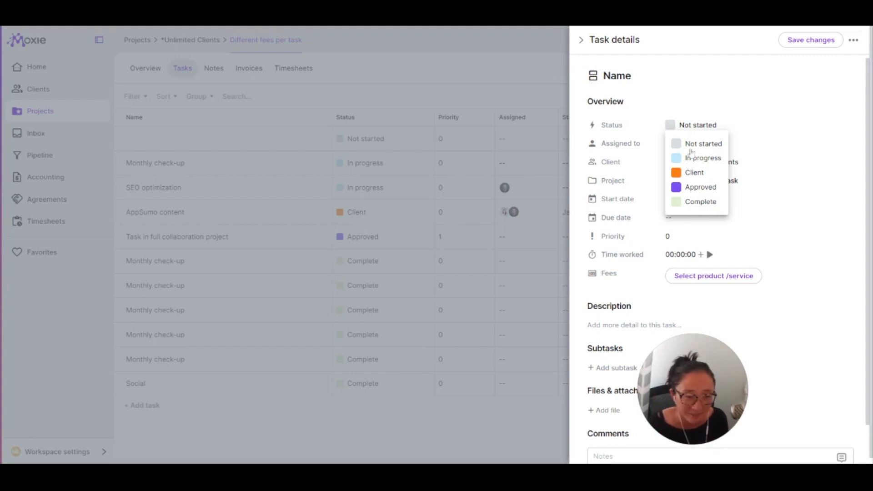
click(697, 176)
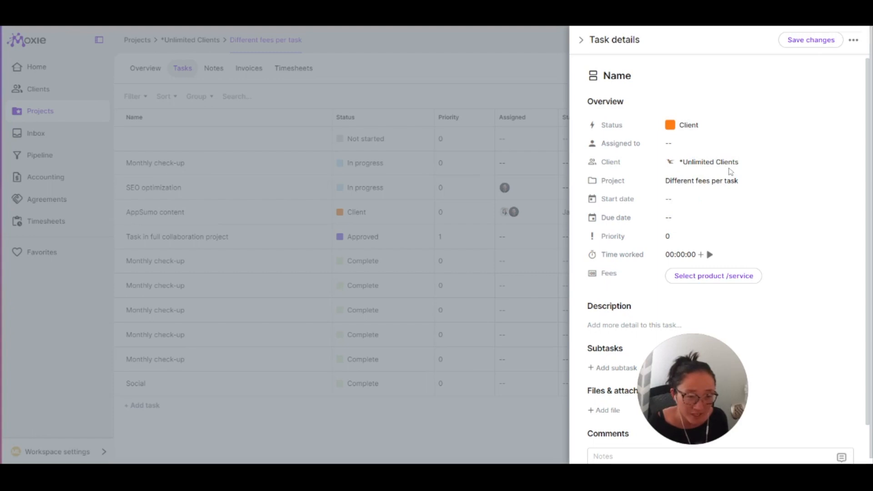
click(671, 144)
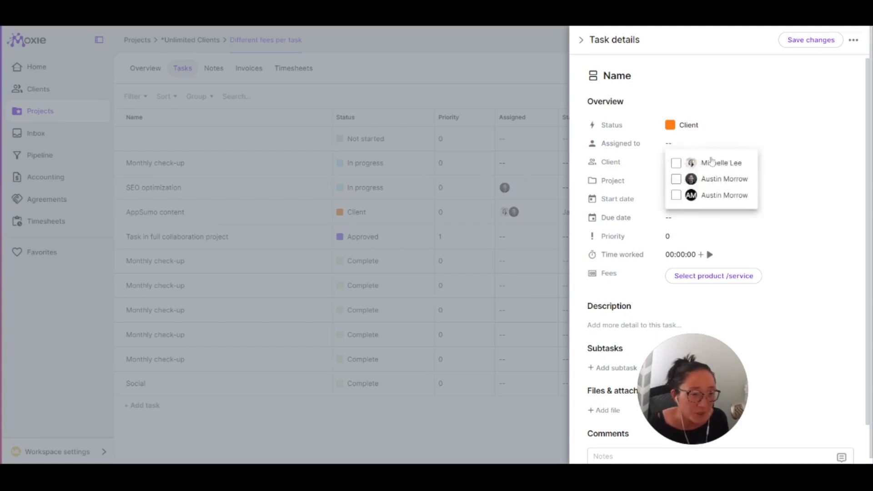
click(706, 180)
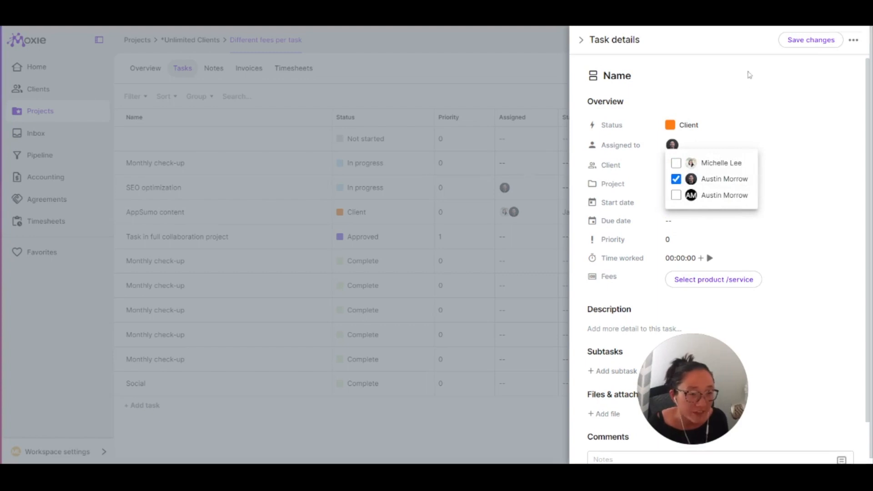
click(750, 75)
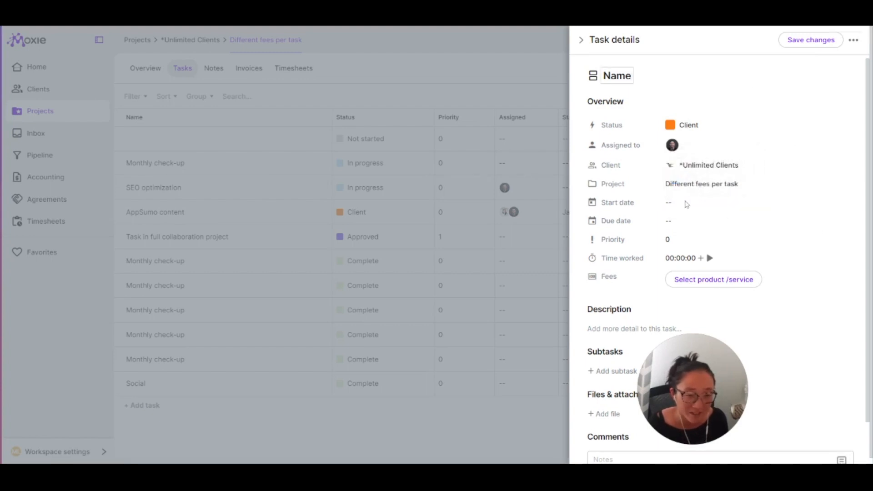
- Look at the task's project choices and its manual time-worked entry form, leaving both without changes
click(706, 185)
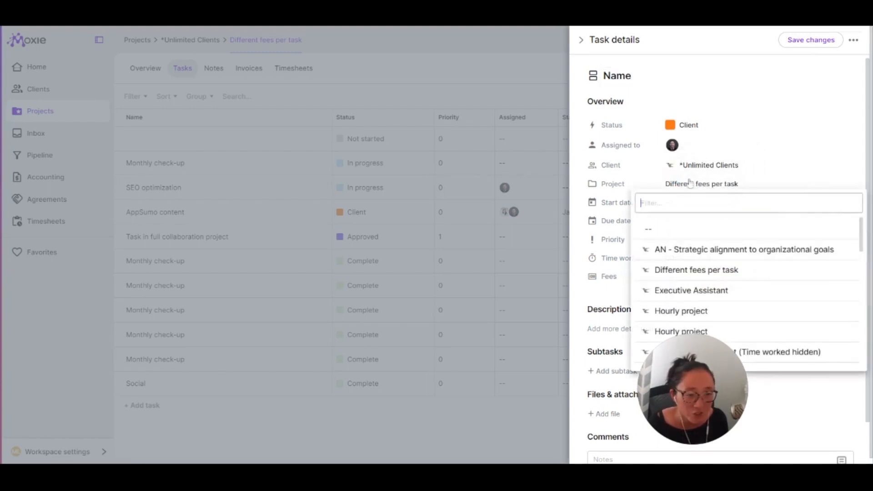
click(679, 63)
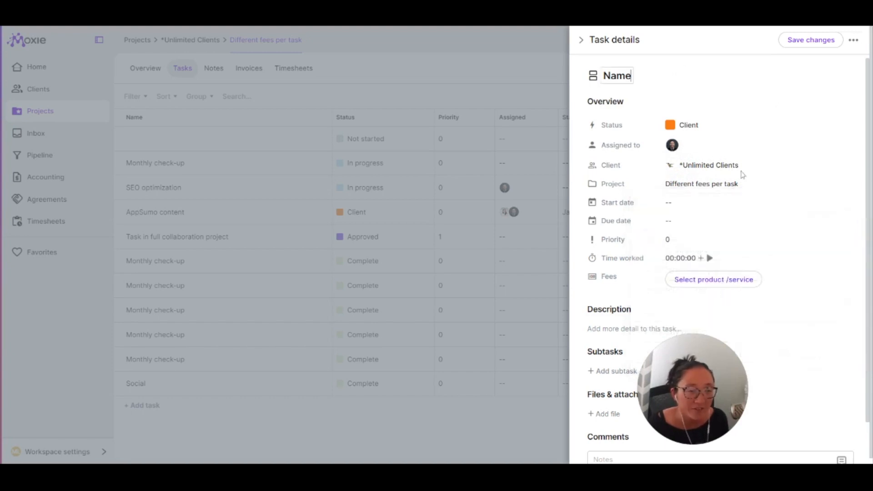
scroll(740, 171, down, 1)
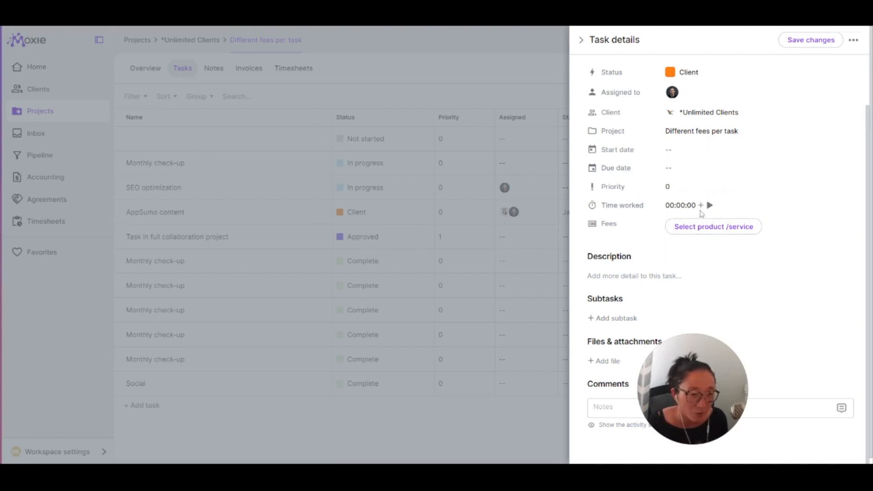
click(700, 207)
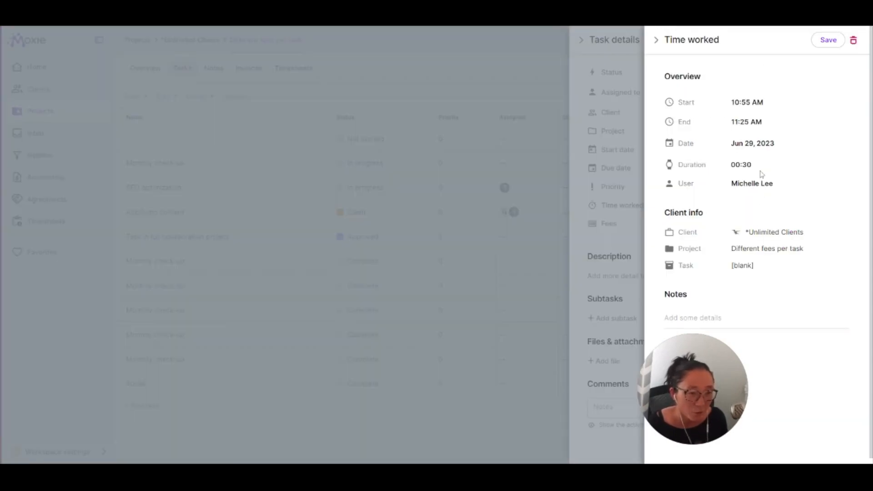
click(655, 40)
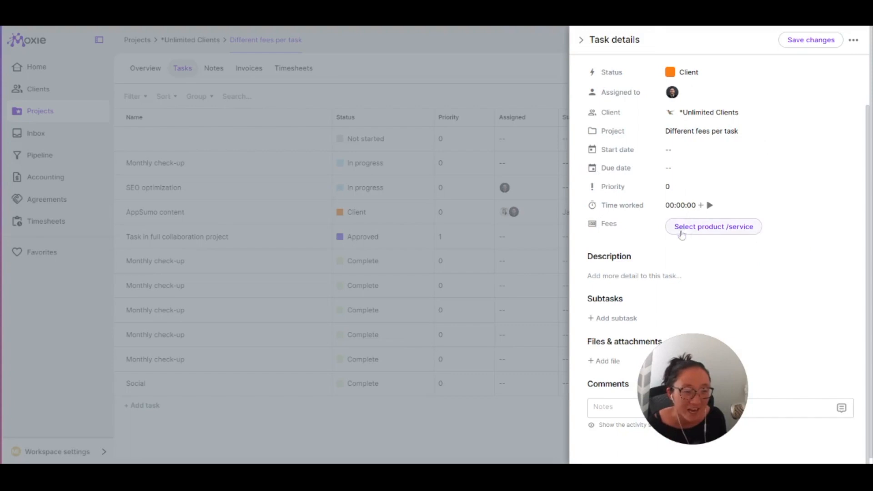
- Attach the $500.00 Set up fee service as the task's fee
click(687, 230)
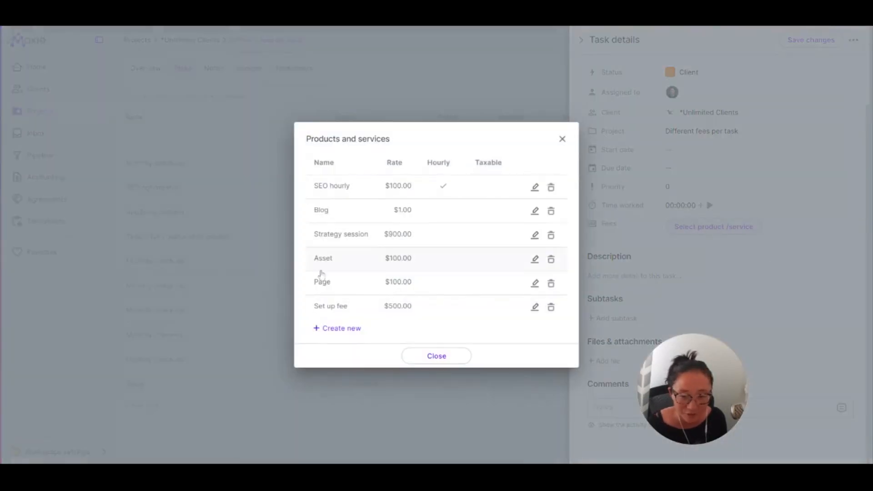
click(395, 311)
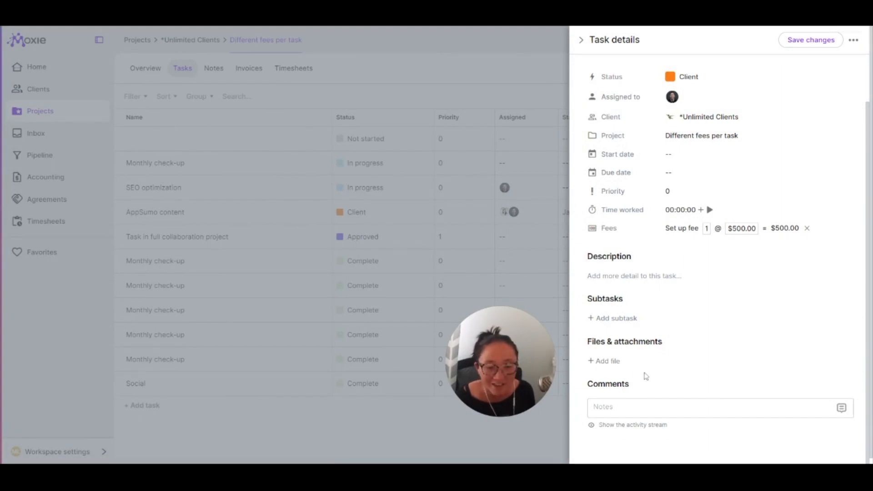
- Post a task comment that mentions the assigned collaborator, followed by "- Hey just checking in."
scroll(674, 380, down, 1)
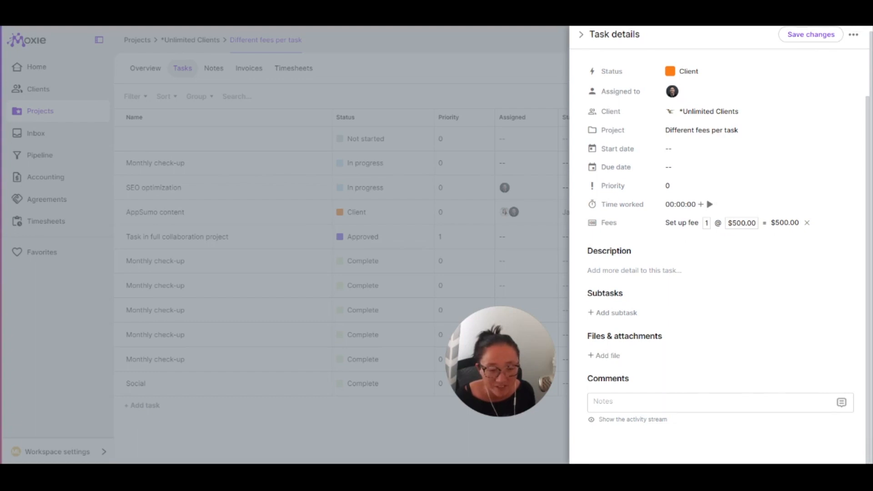
click(777, 395)
text(@)
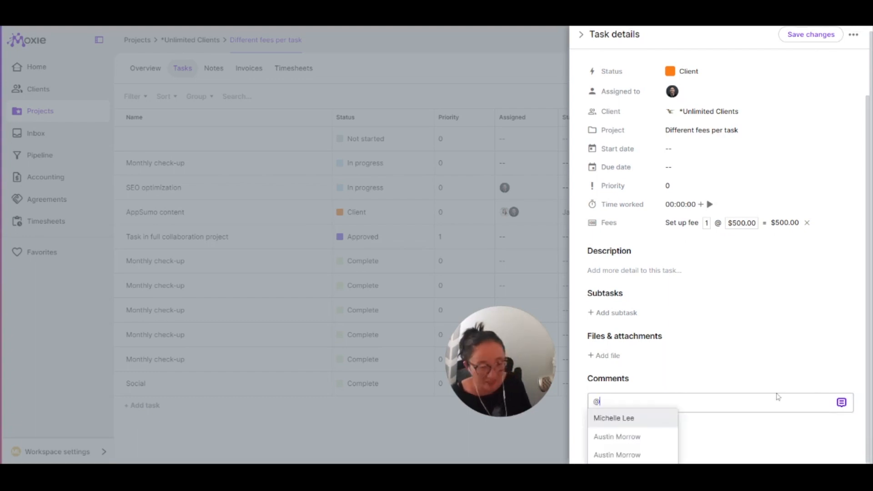
click(650, 437)
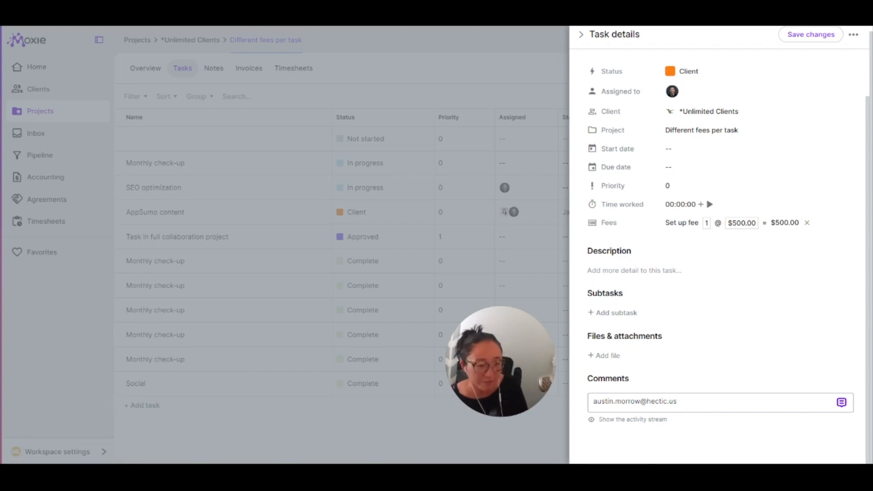
text(- Hey )
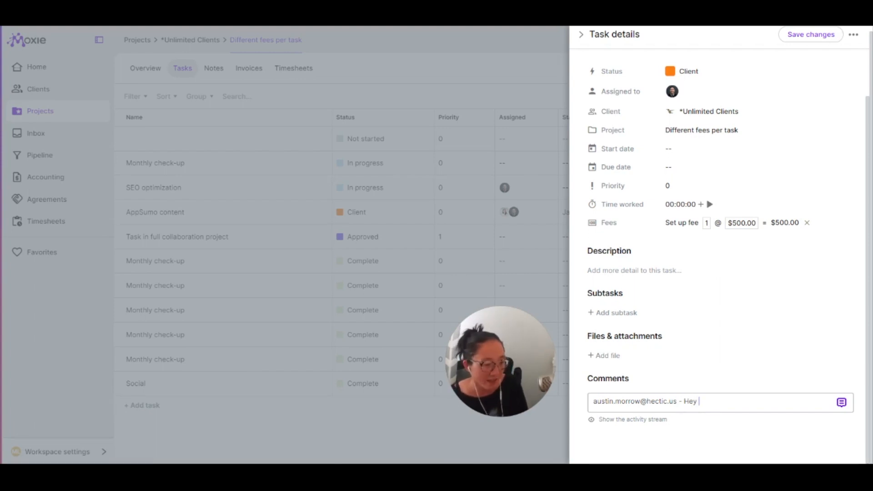
text(just checking )
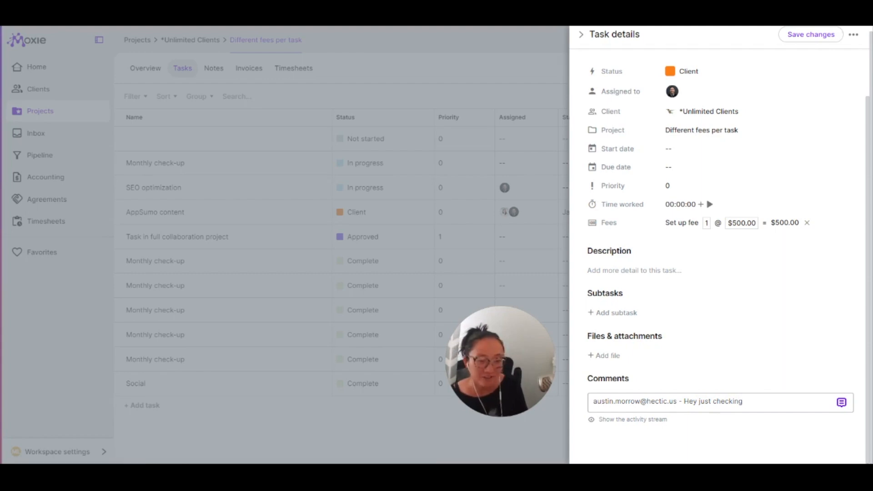
text(in.)
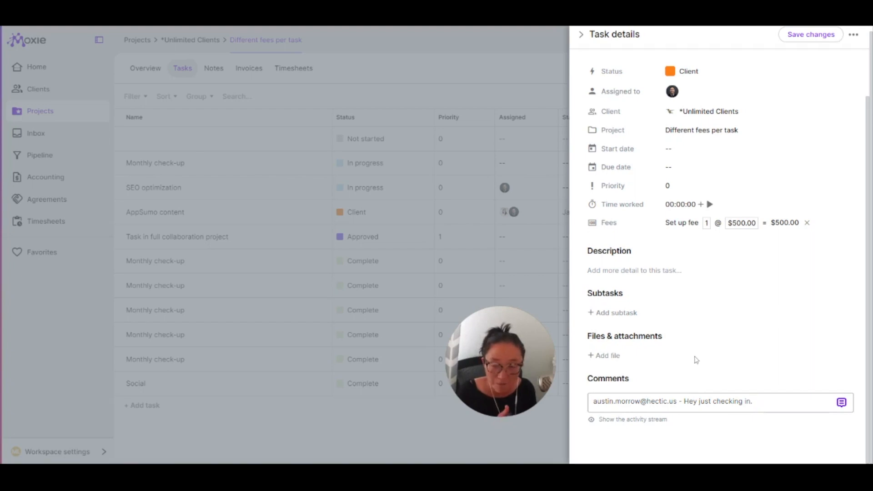
key(Return)
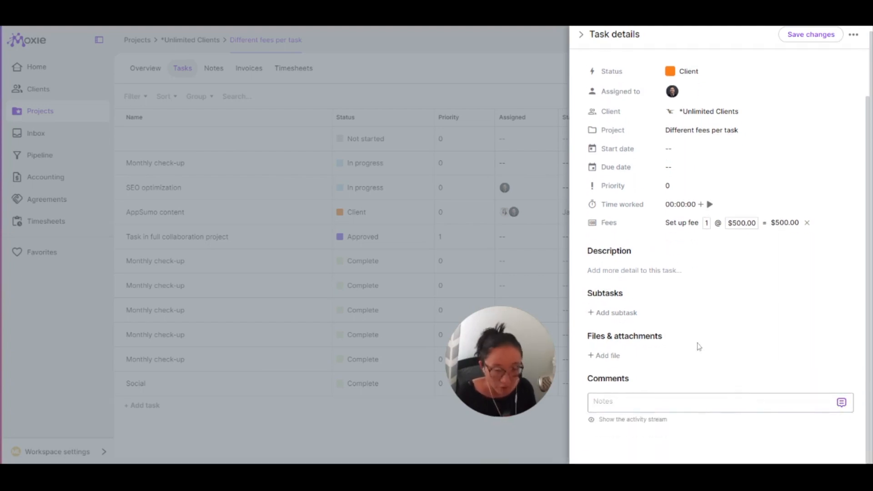
- Close the task's details and show the project's tasks in the Kanban layout
scroll(814, 373, up, 1)
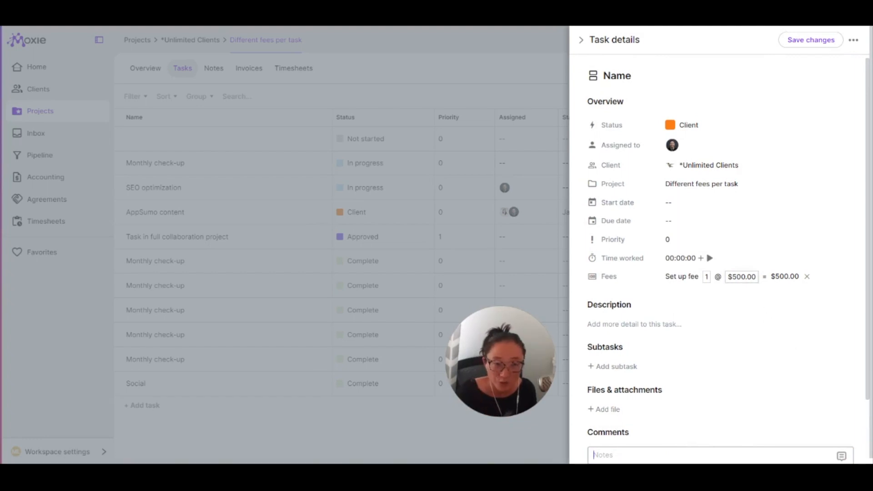
scroll(755, 291, down, 2)
scroll(752, 298, up, 2)
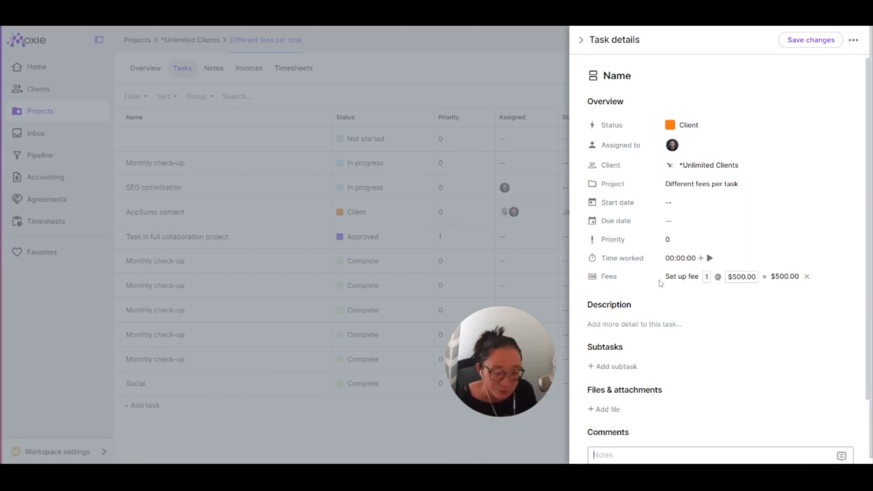
click(584, 41)
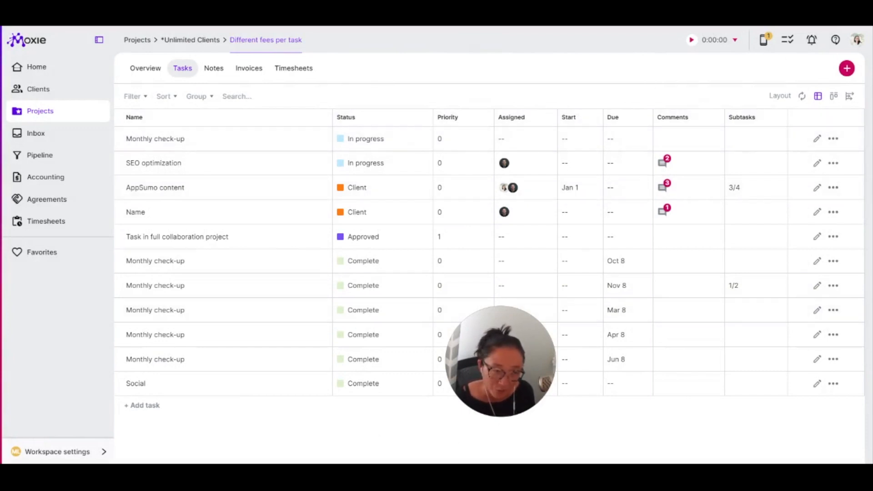
click(832, 96)
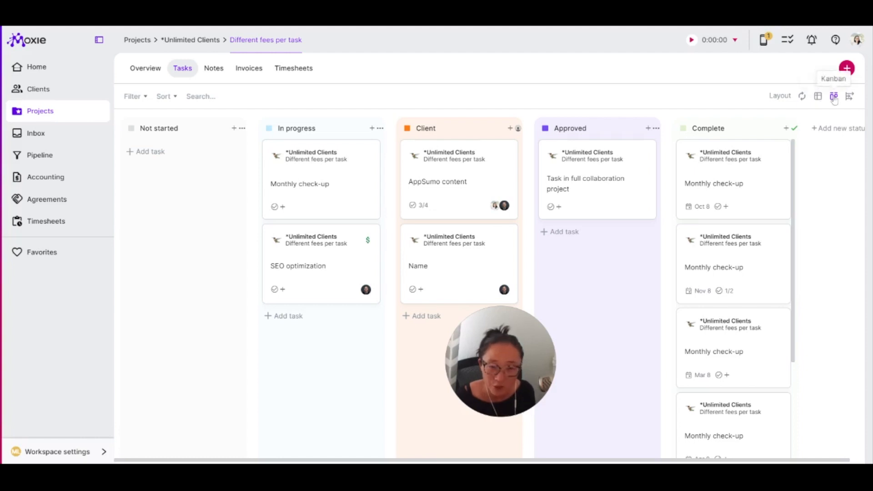
- Move the Monthly check-up task from In progress to the Client column, between AppSumo content and Name
mouse_move(321, 196)
mouse_down()
mouse_move(183, 246)
mouse_move(319, 195)
mouse_up()
scroll(750, 288, down, 3)
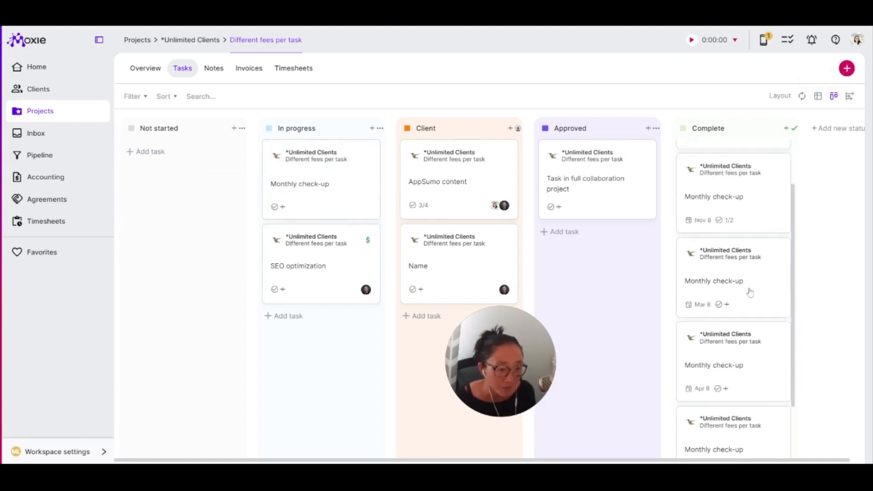
scroll(752, 270, up, 3)
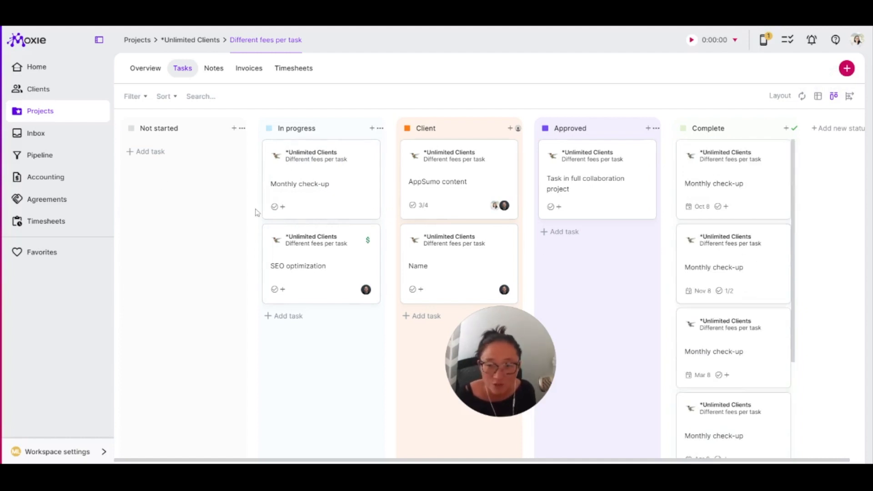
drag(332, 199, 331, 197)
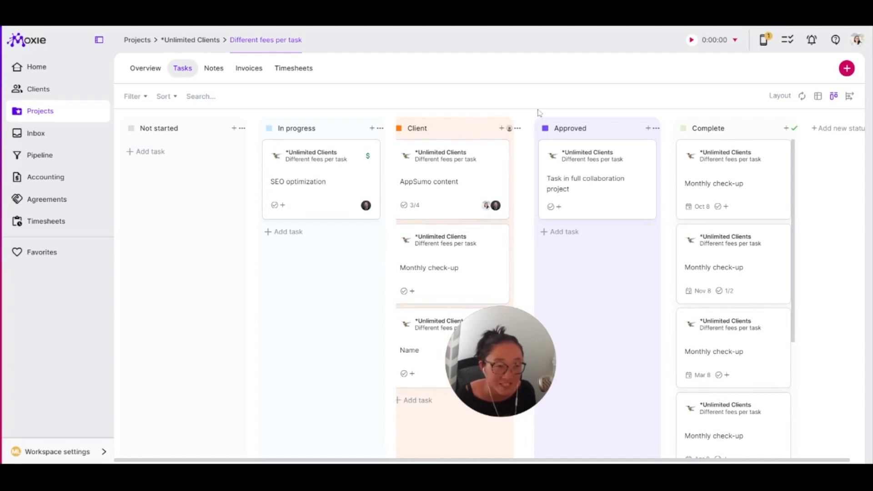
- Show the project tasks in the timeline layout, set the Monthly check-up task's start to June 6, 2023, and check its dates in the details
click(849, 96)
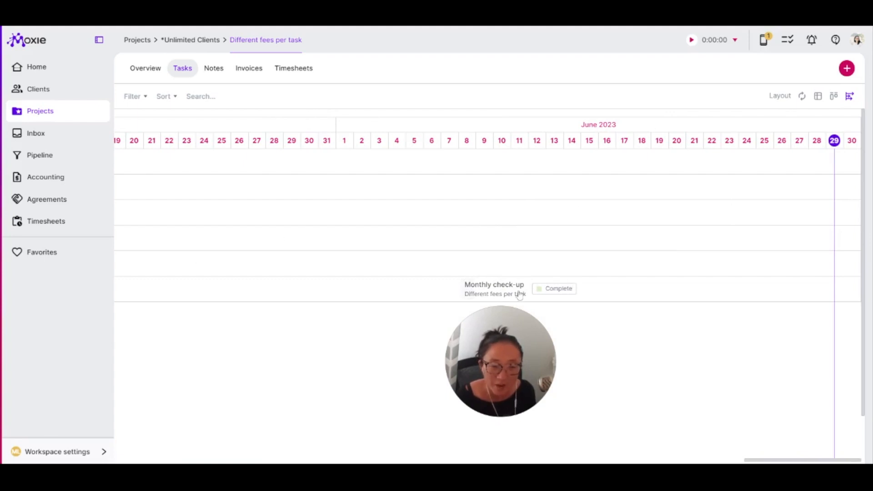
drag(459, 287, 432, 288)
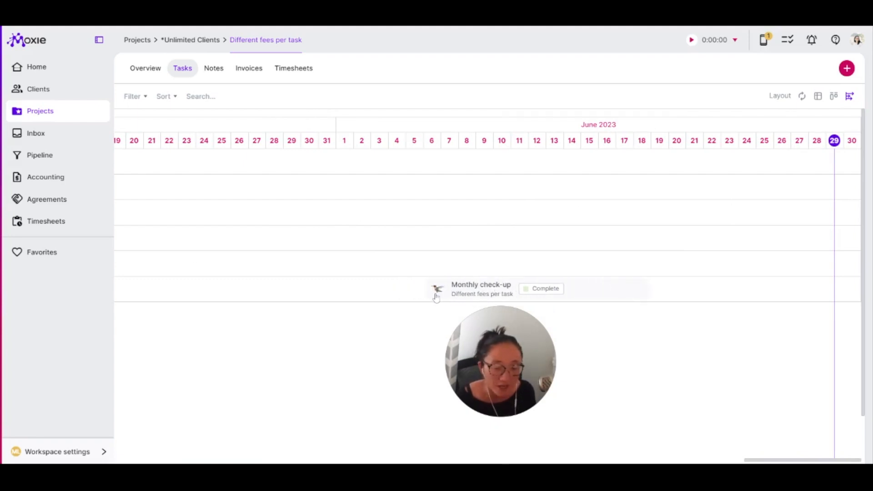
click(628, 291)
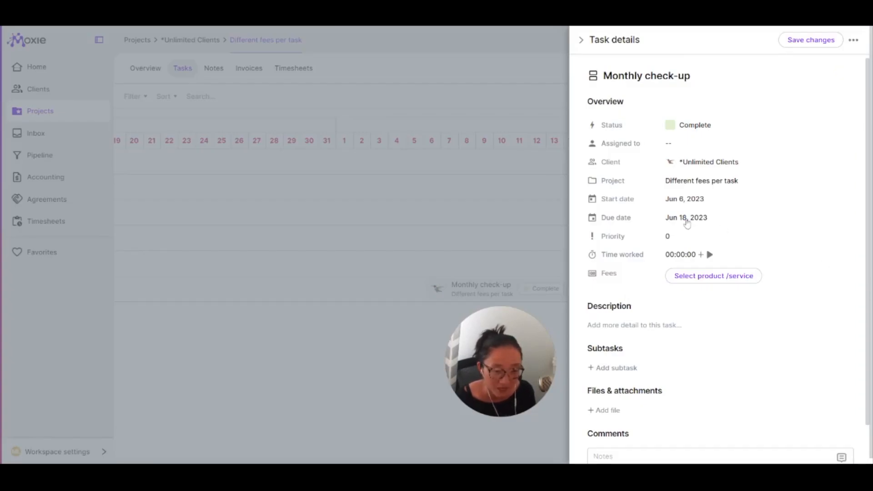
click(325, 385)
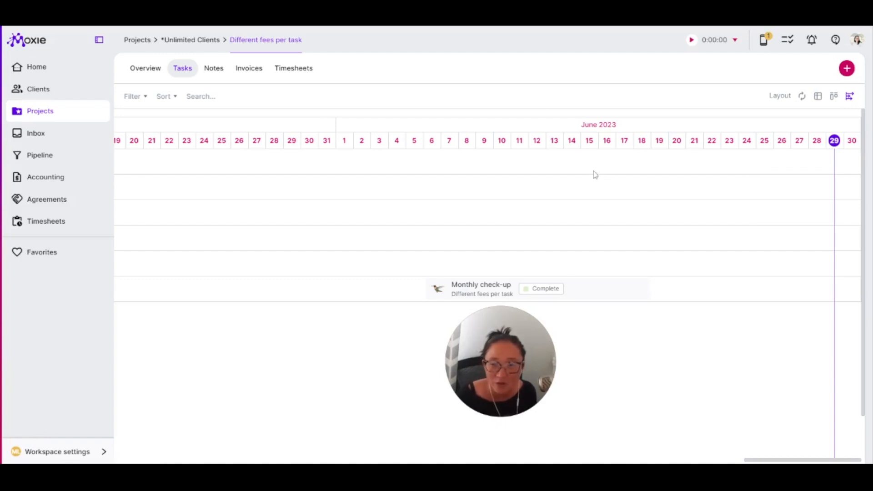
- Review the Work to be done list in the Home Focus view and inspect the details of "How to use social media to gain clients as a freelancer"
click(38, 69)
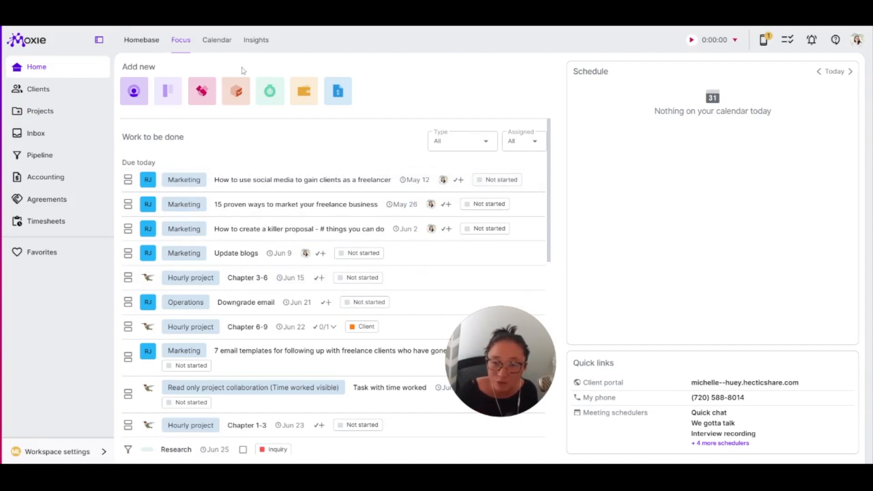
scroll(296, 347, down, 4)
scroll(296, 347, up, 4)
scroll(312, 342, down, 3)
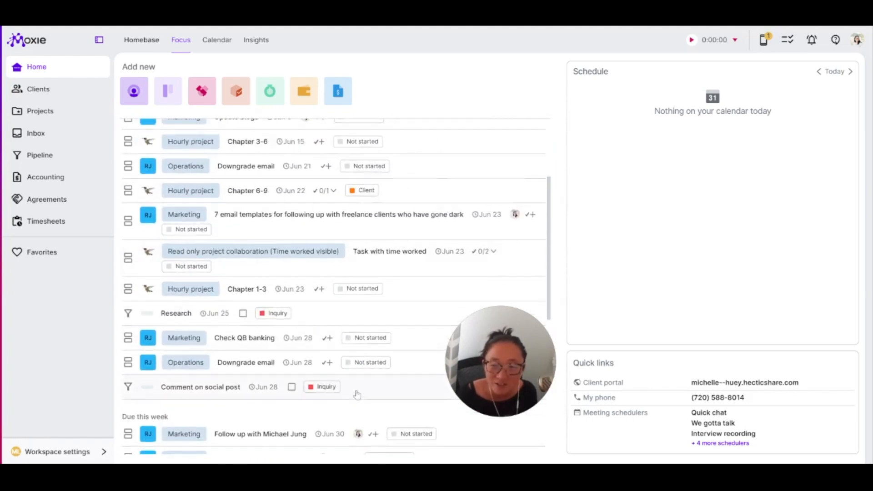
scroll(353, 394, up, 3)
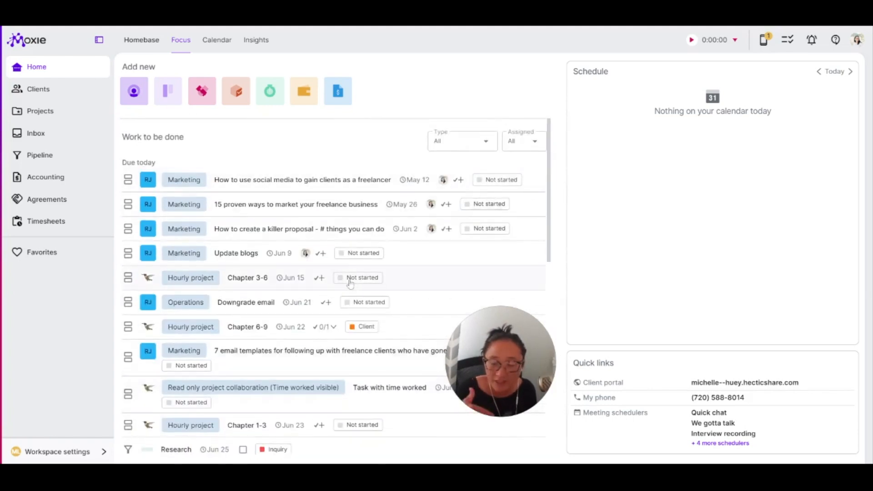
scroll(350, 277, down, 7)
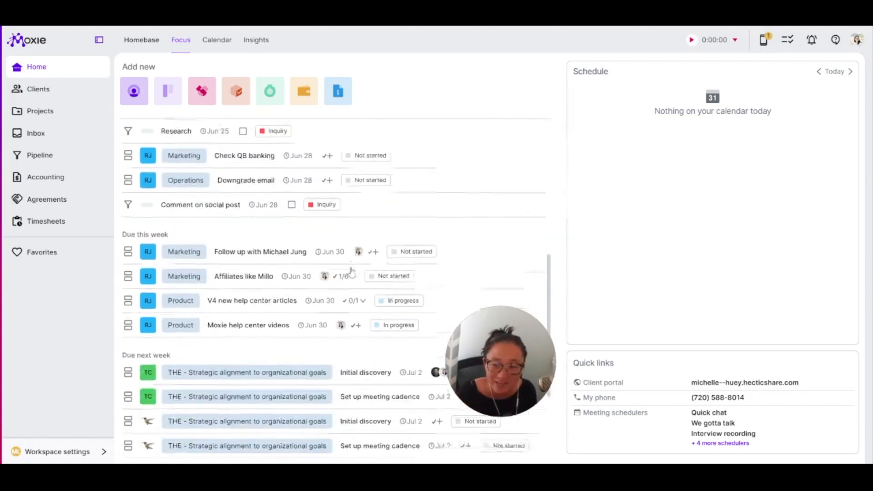
scroll(319, 316, down, 3)
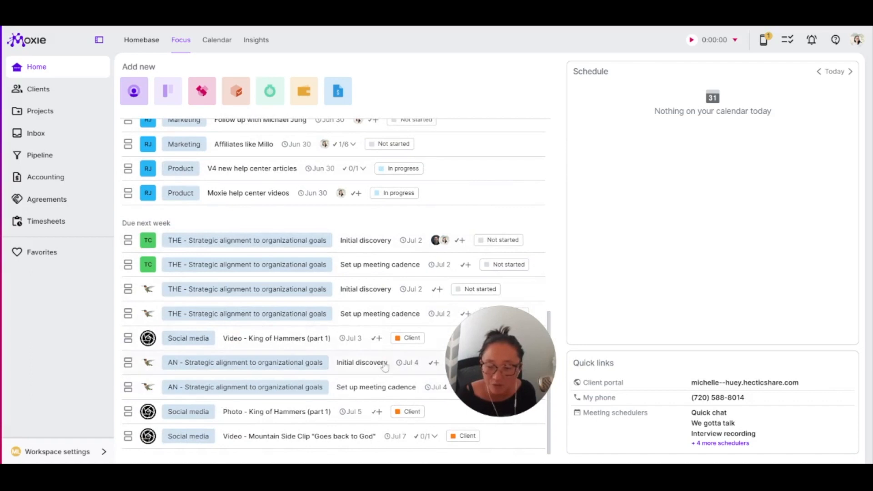
scroll(353, 334, up, 10)
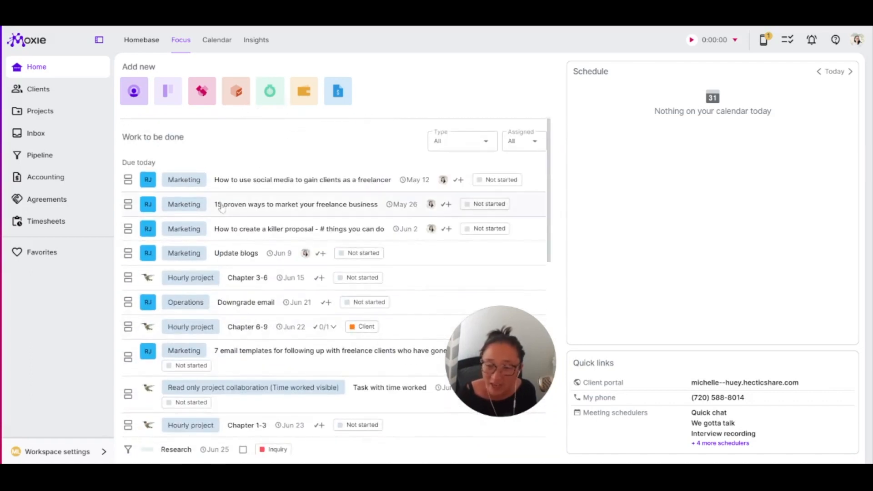
click(509, 180)
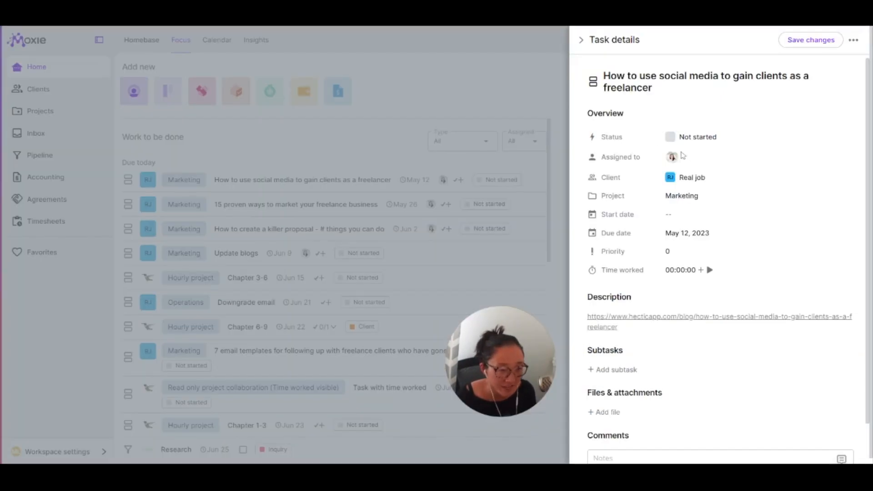
click(581, 40)
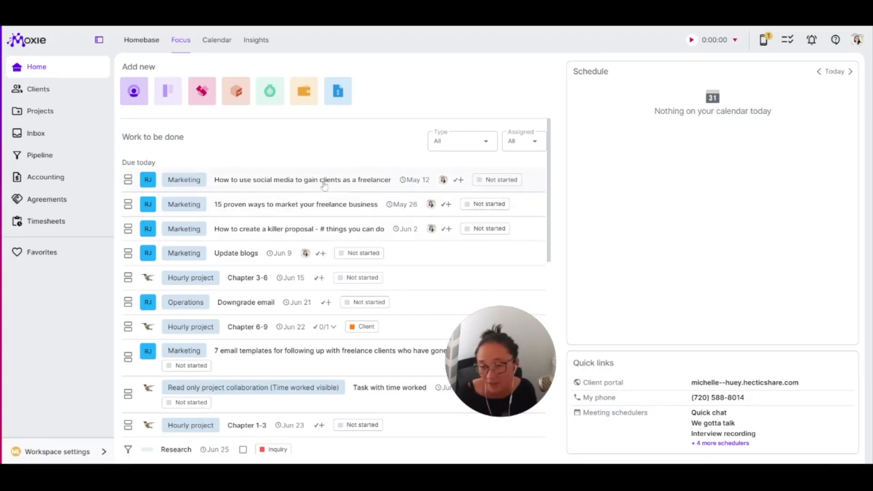
- Show the Home calendar and view its Shared ICS Calendar category options without generating a share link
click(225, 47)
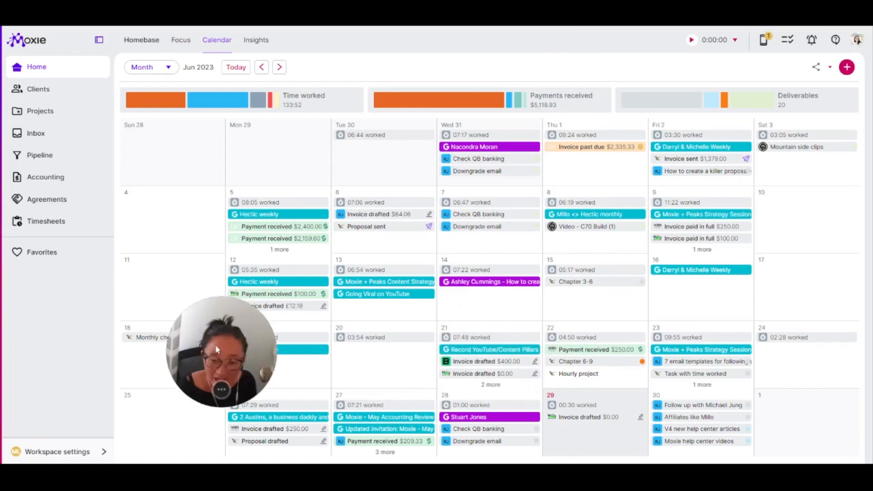
click(817, 68)
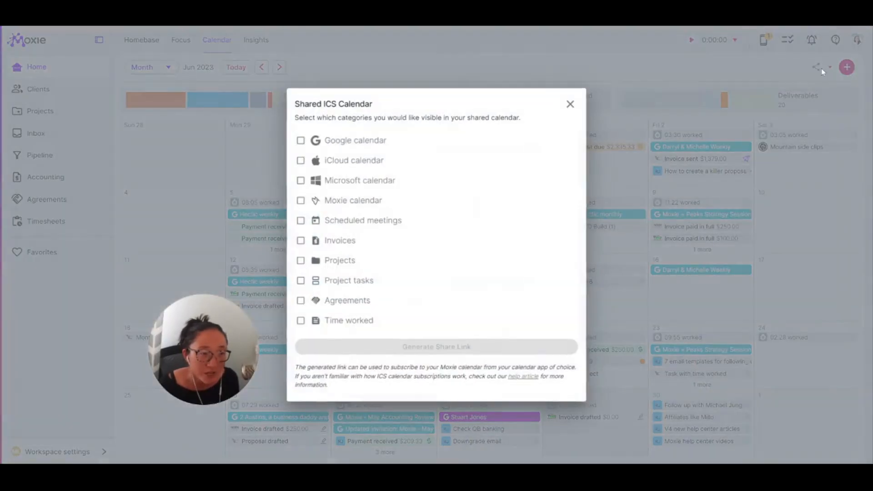
click(571, 104)
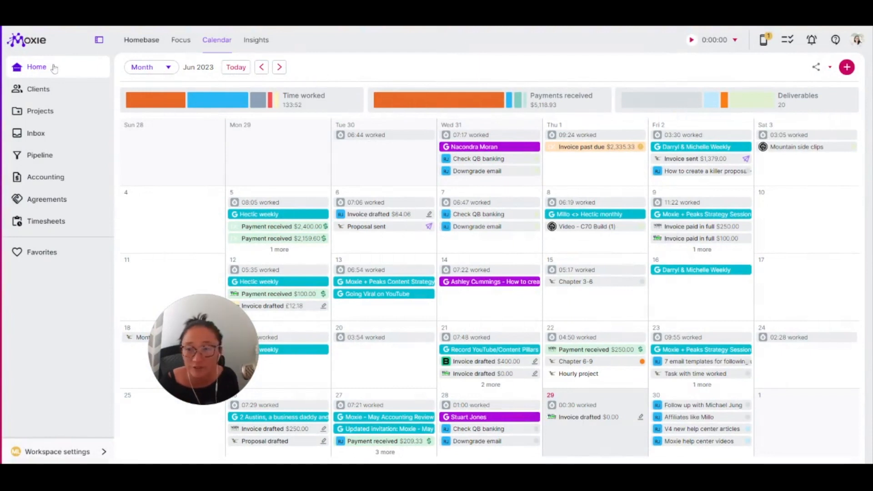
- Filter the June 2023 calendar to show only the Project tasks category
click(827, 68)
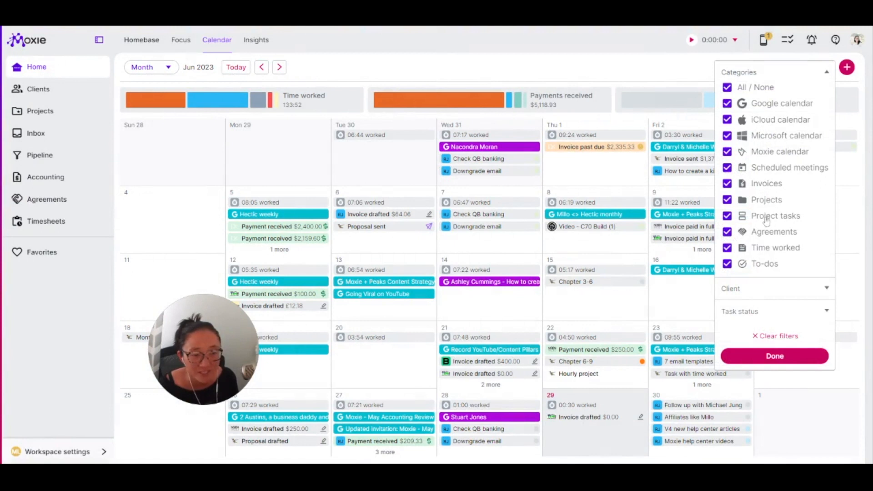
click(727, 87)
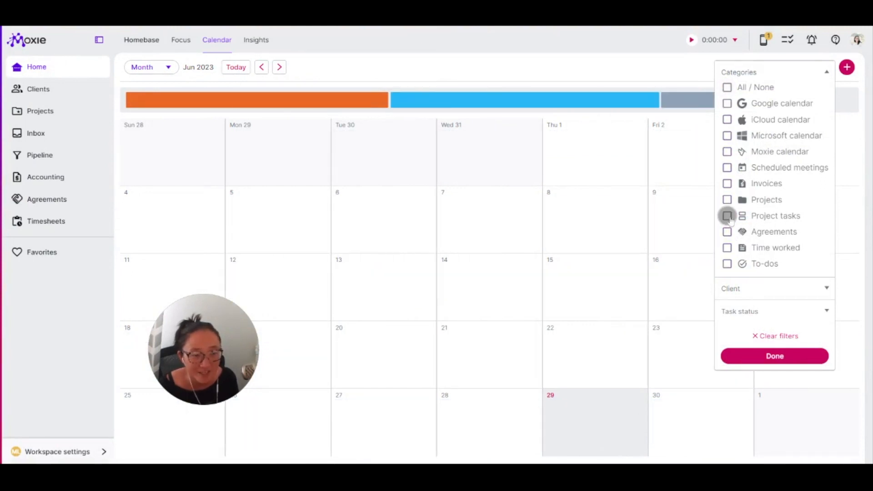
click(728, 217)
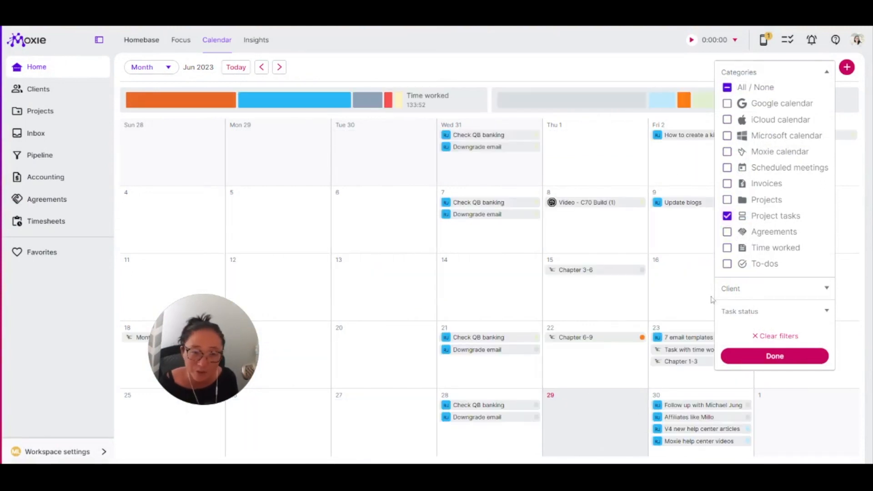
click(550, 65)
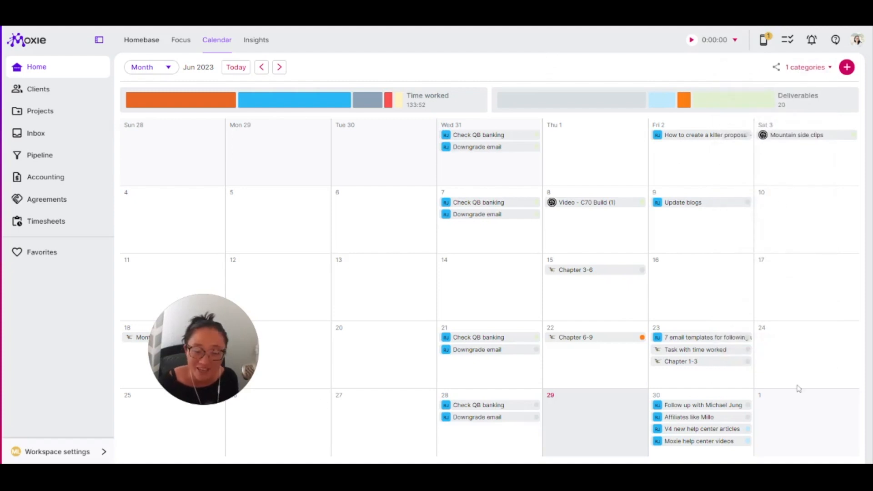